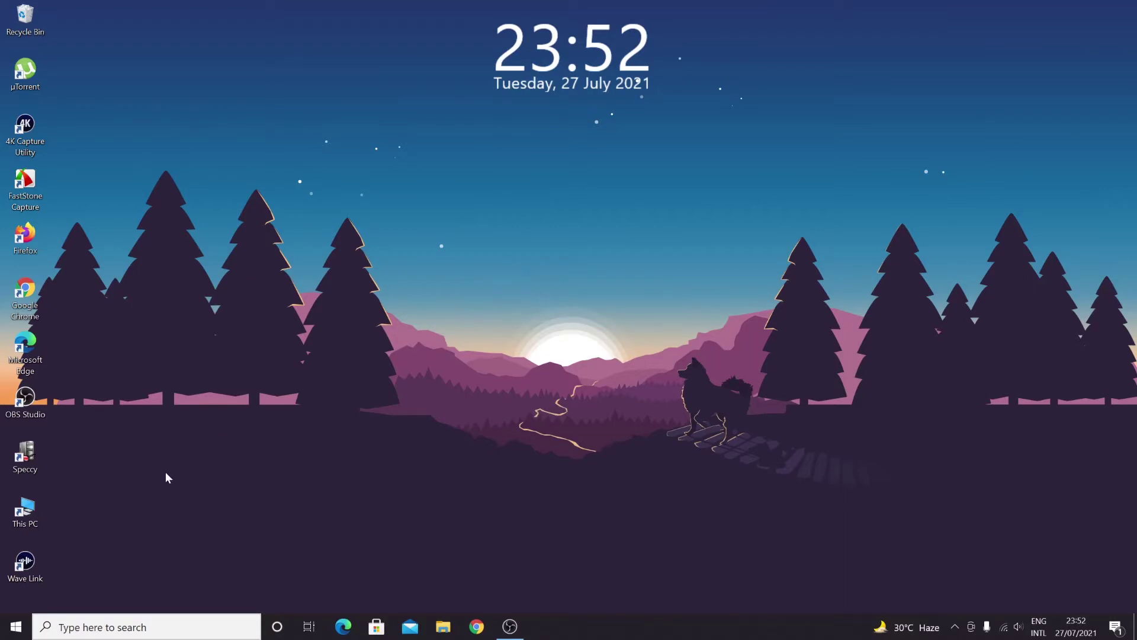
Step: Open the Windows Start menu from the taskbar
click(16, 627)
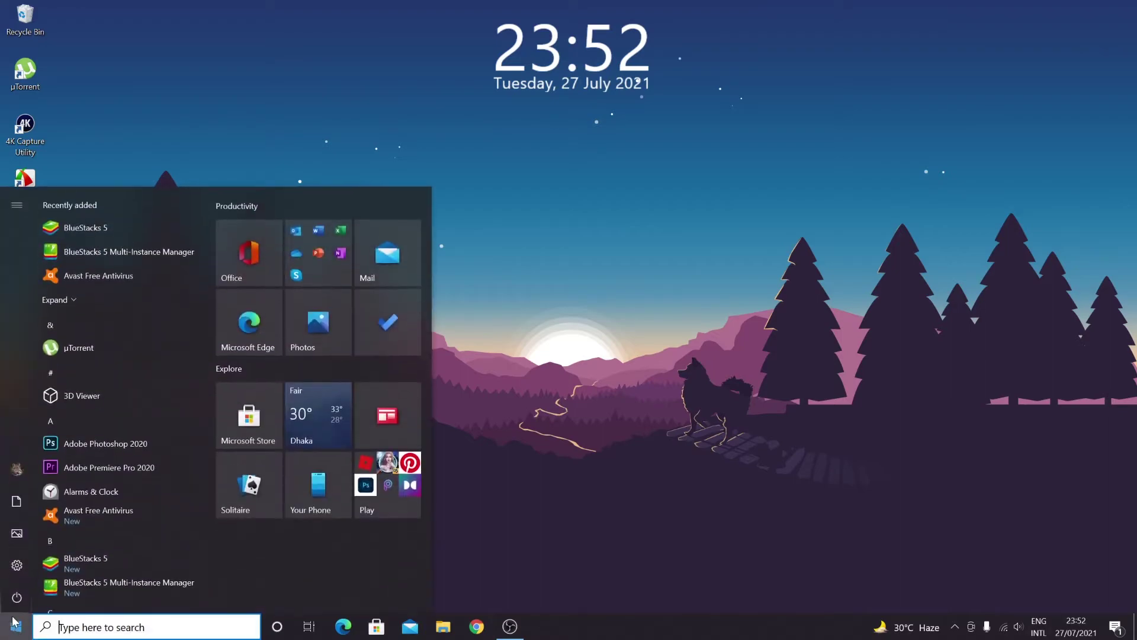
Step: Open Settings > Apps, select BlueStacks 5, and request its uninstall
mouse_move(17, 566)
click(50, 566)
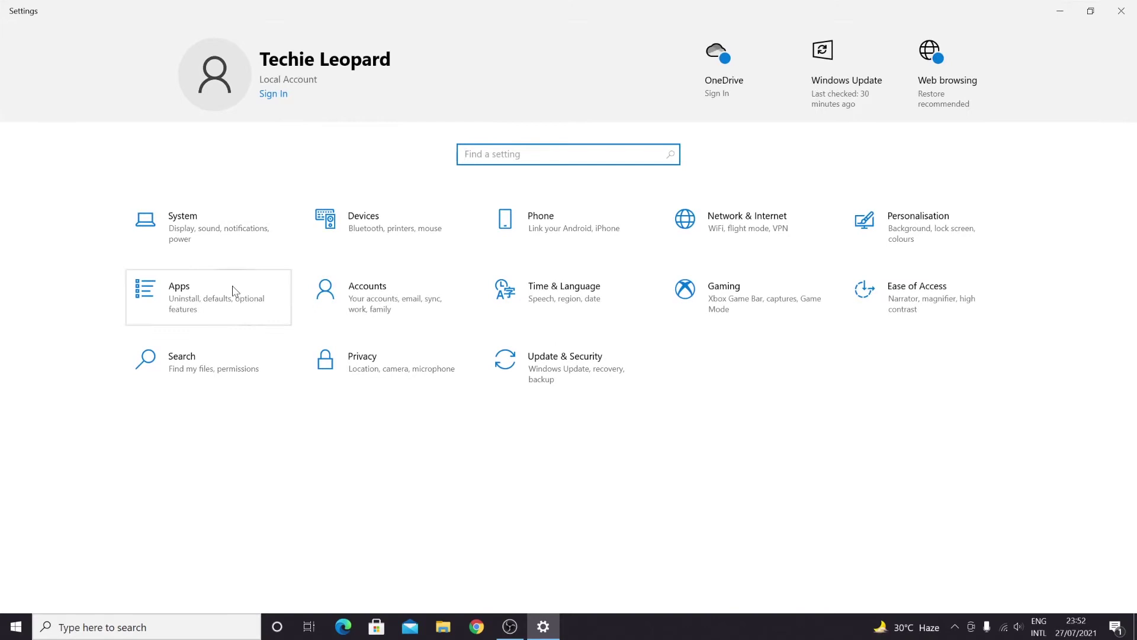
click(202, 291)
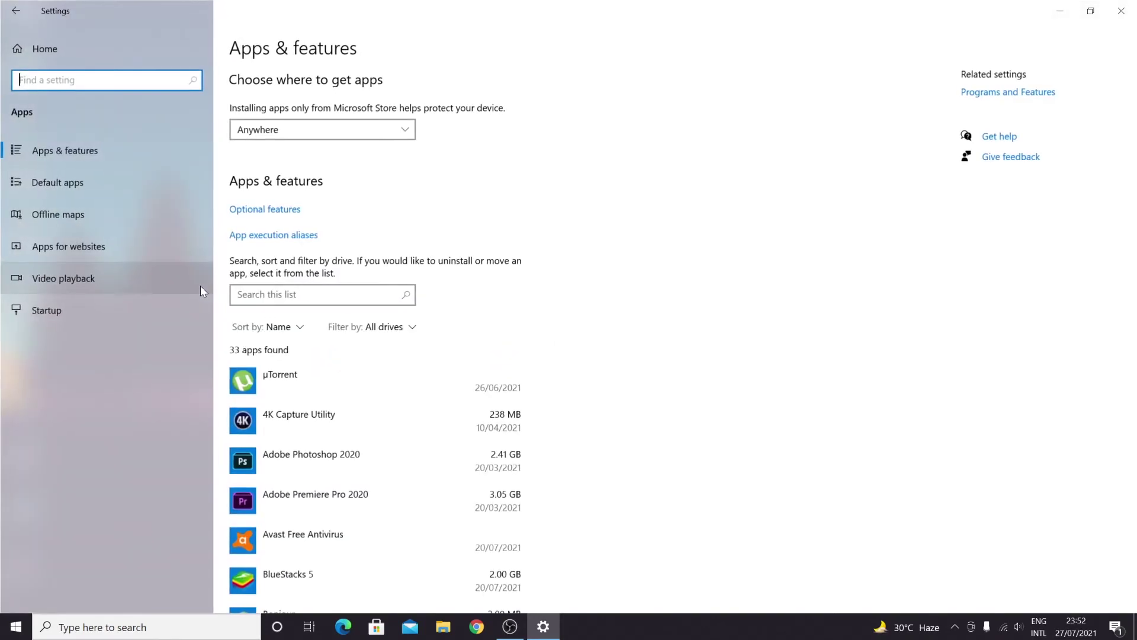
scroll(650, 297, down, 2)
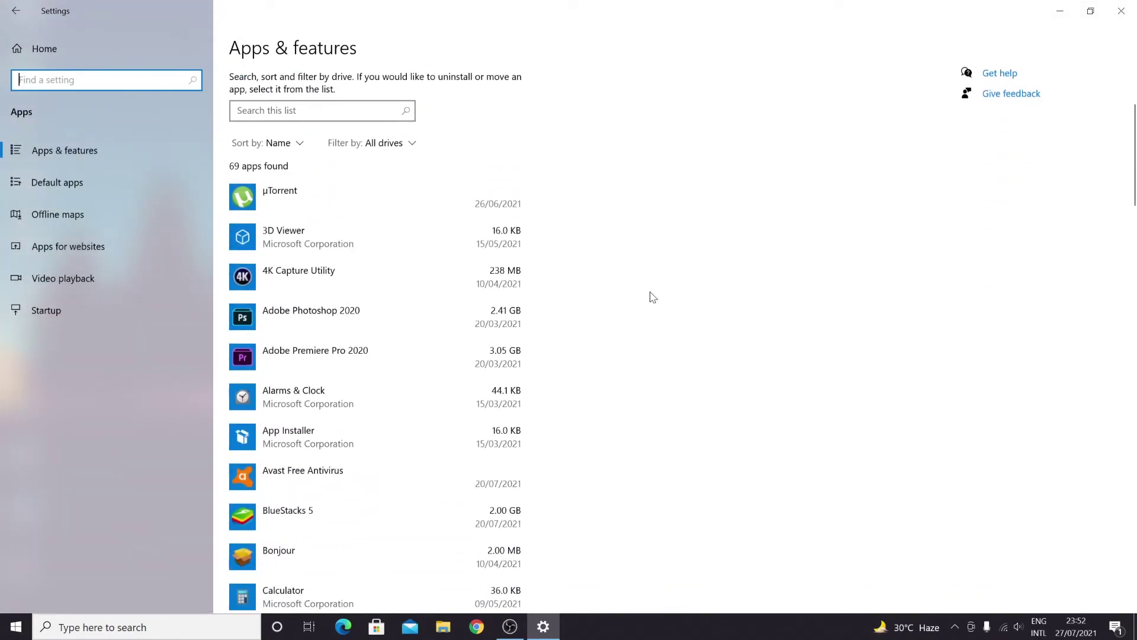
scroll(650, 296, down, 1)
scroll(650, 297, down, 1)
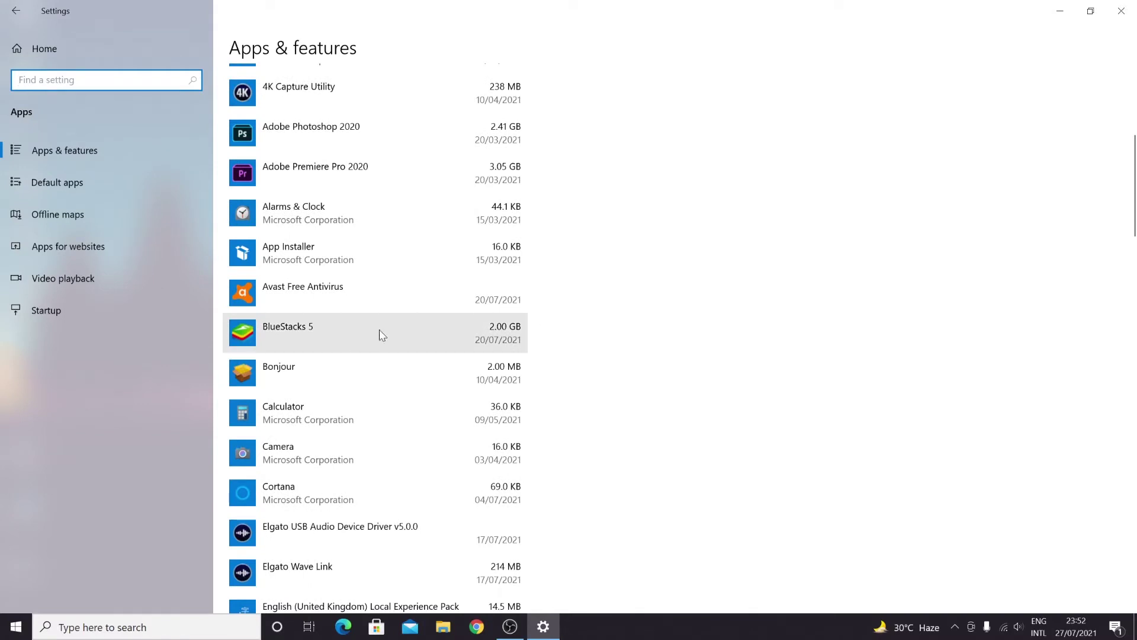
click(398, 342)
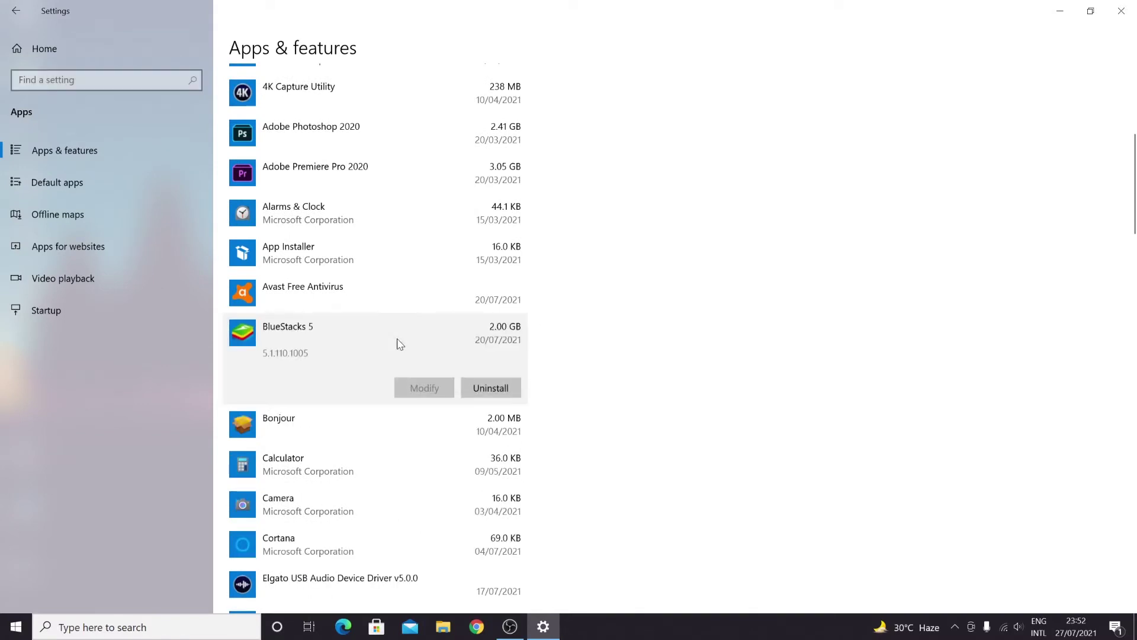
click(499, 388)
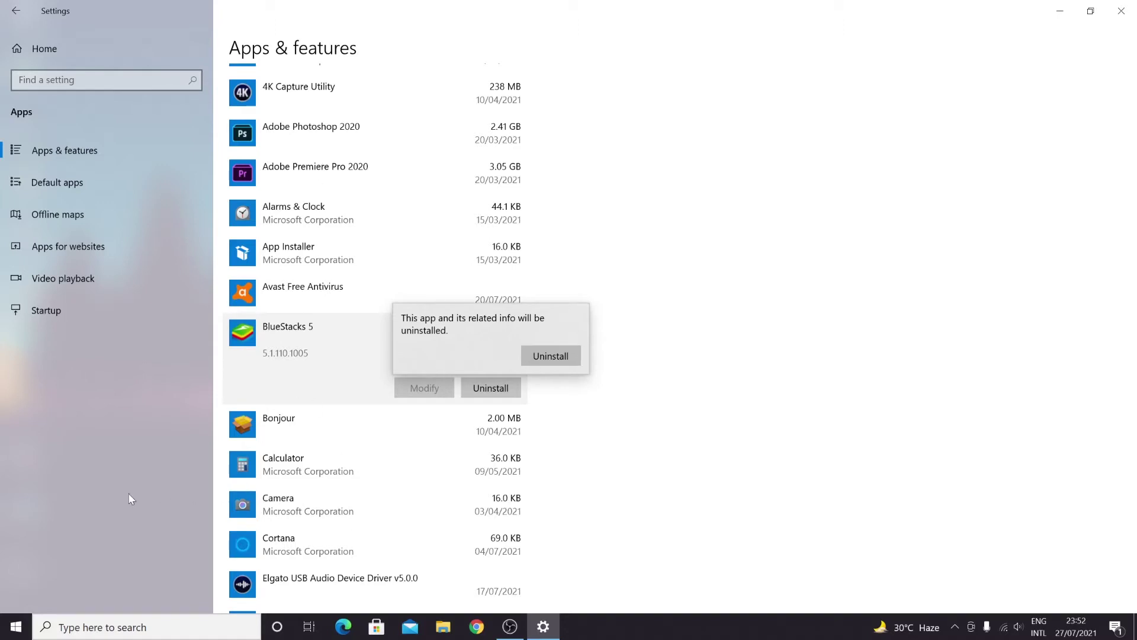
Step: Open Control Panel's installed programs list and select BlueStacks 5
click(16, 627)
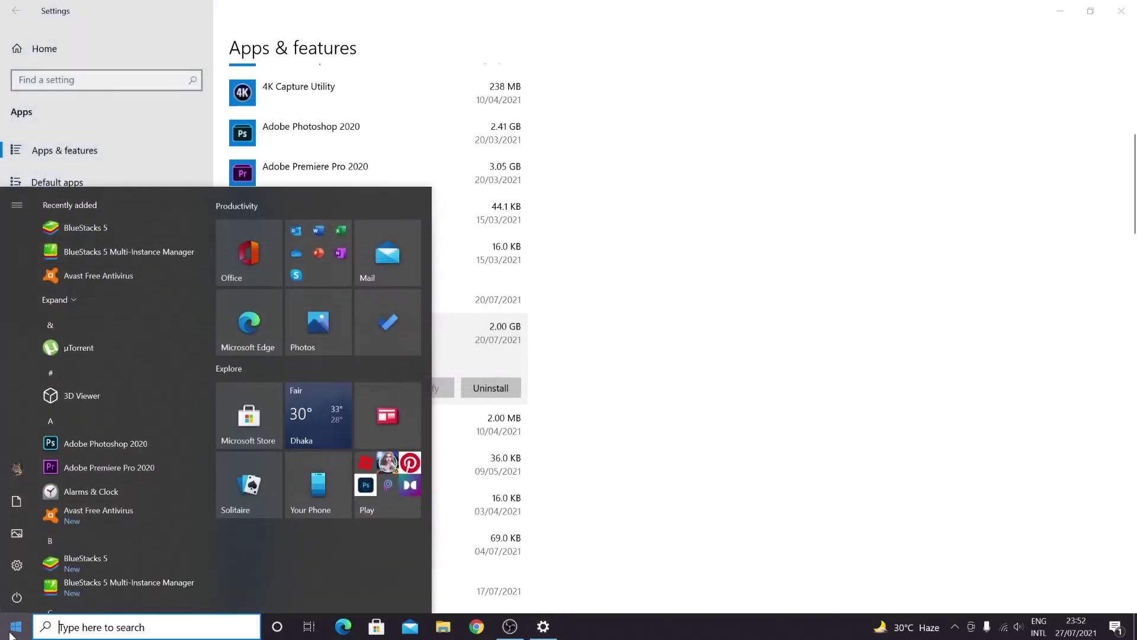
text(control)
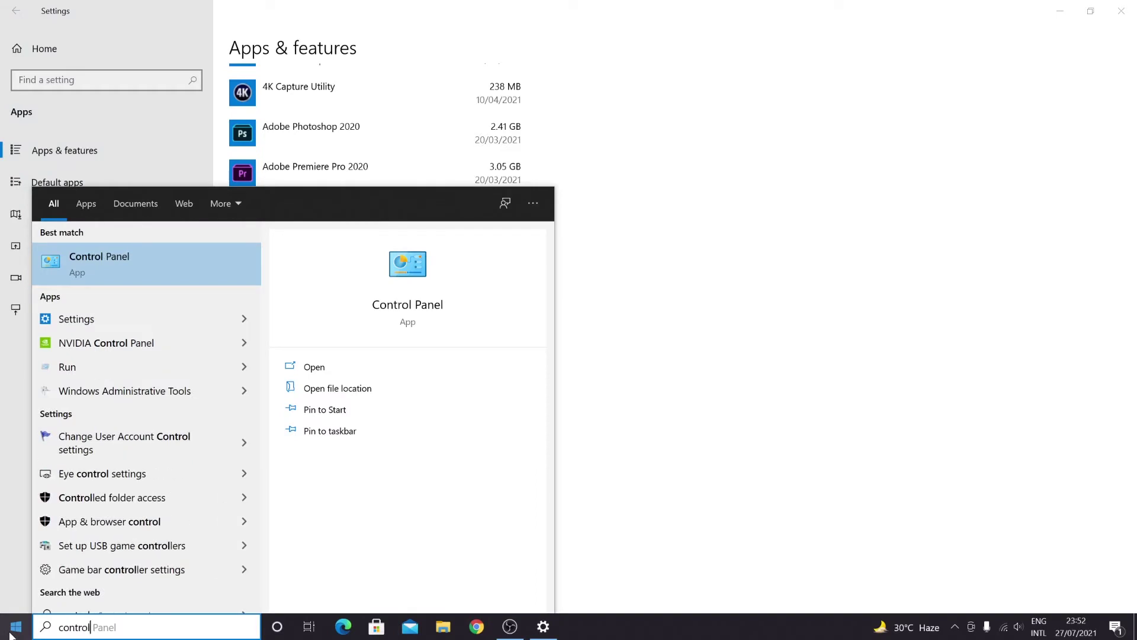
click(141, 259)
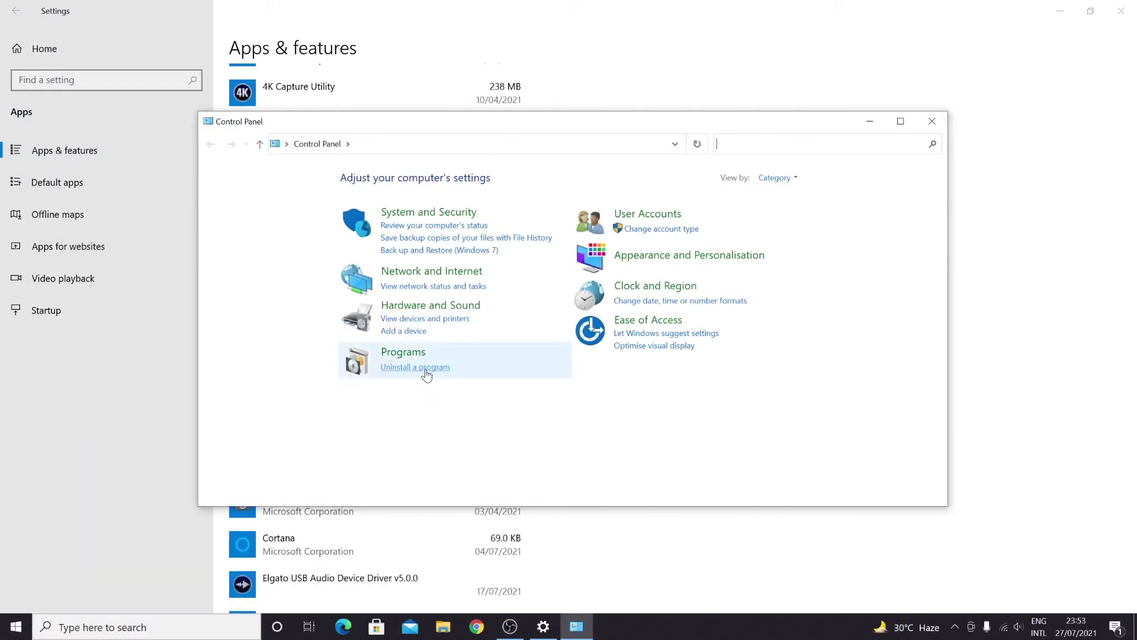
click(425, 368)
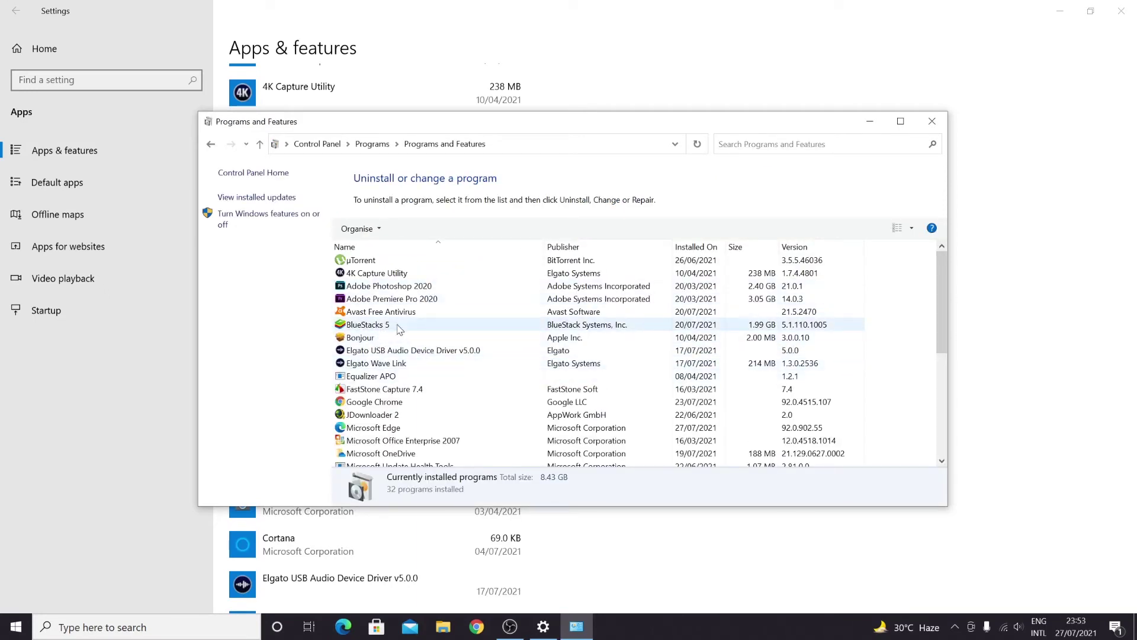
click(384, 328)
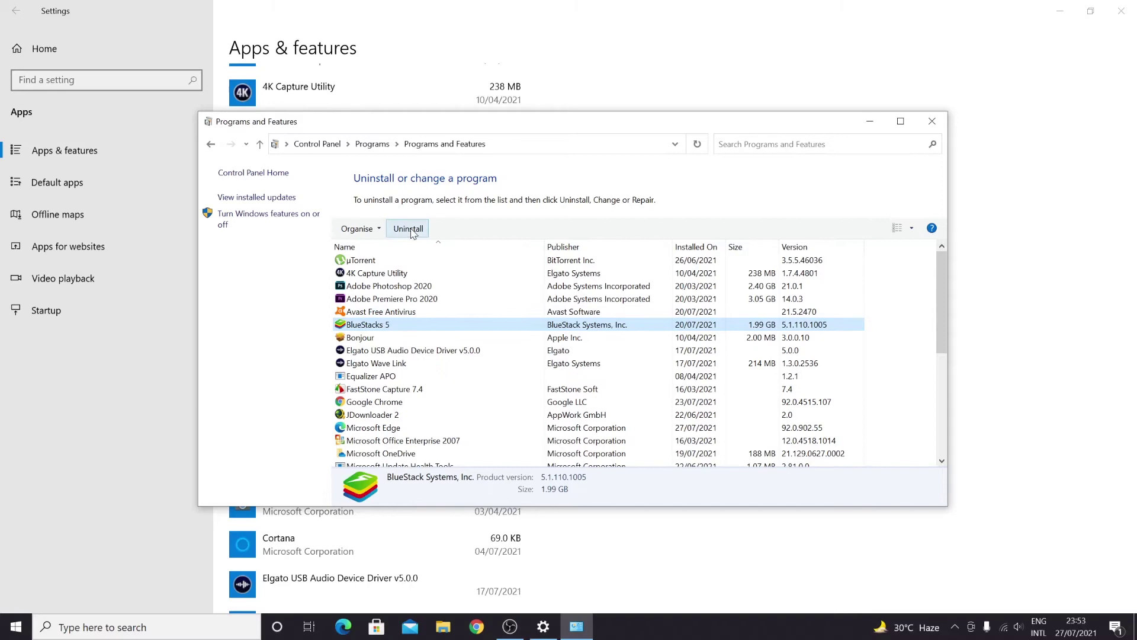
Step: Uninstall BlueStacks 5, confirm removal with its related info, and allow the uninstaller through UAC
click(931, 122)
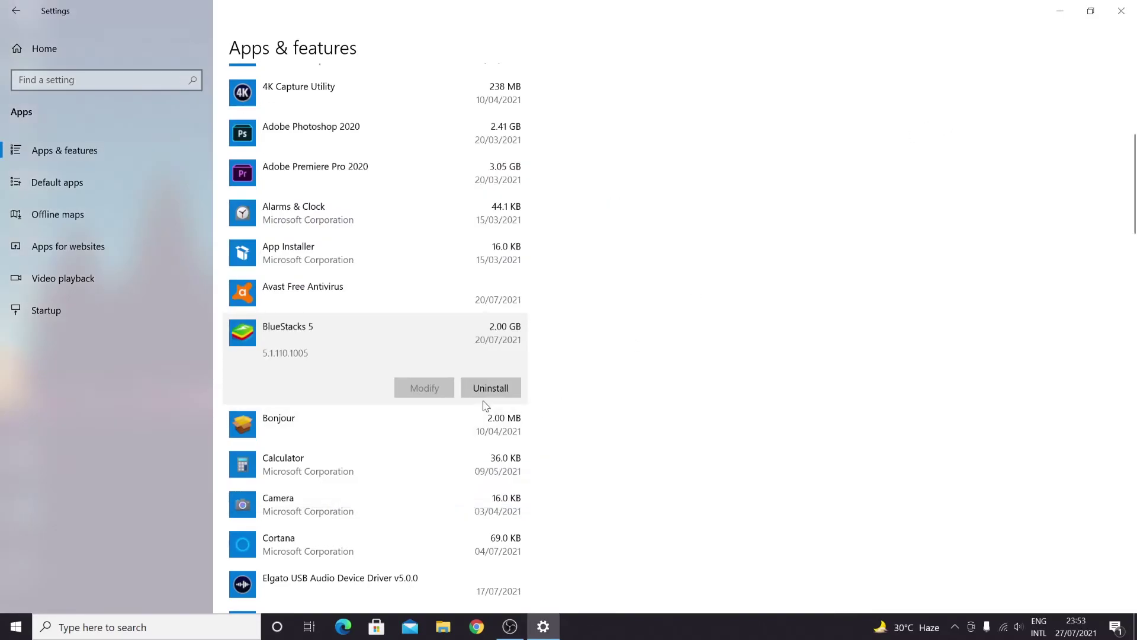
click(505, 389)
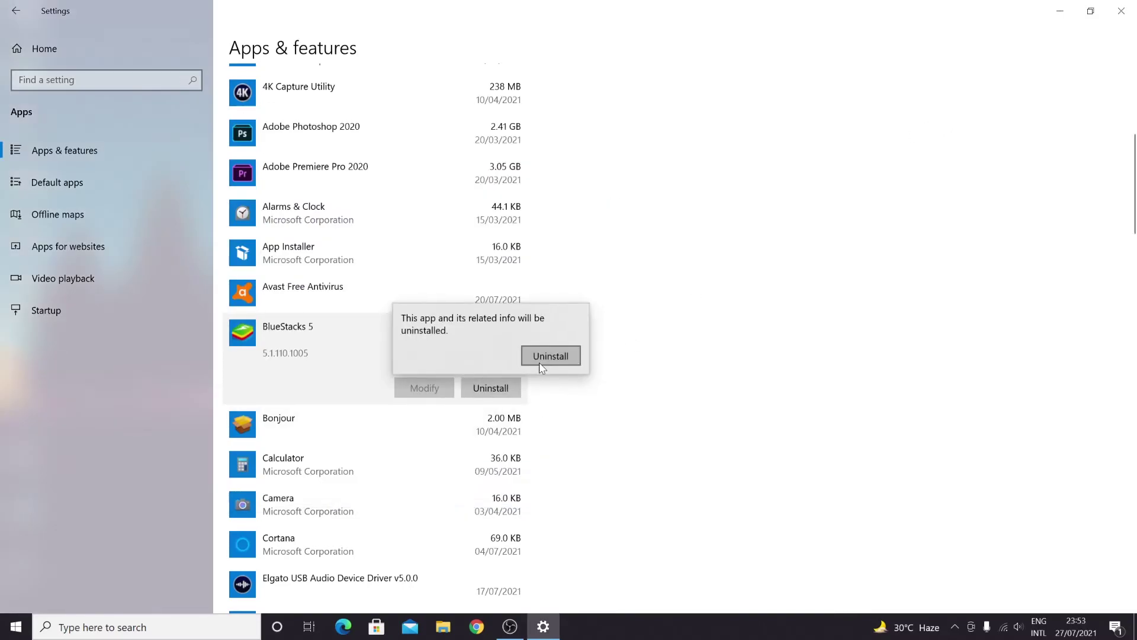
click(560, 355)
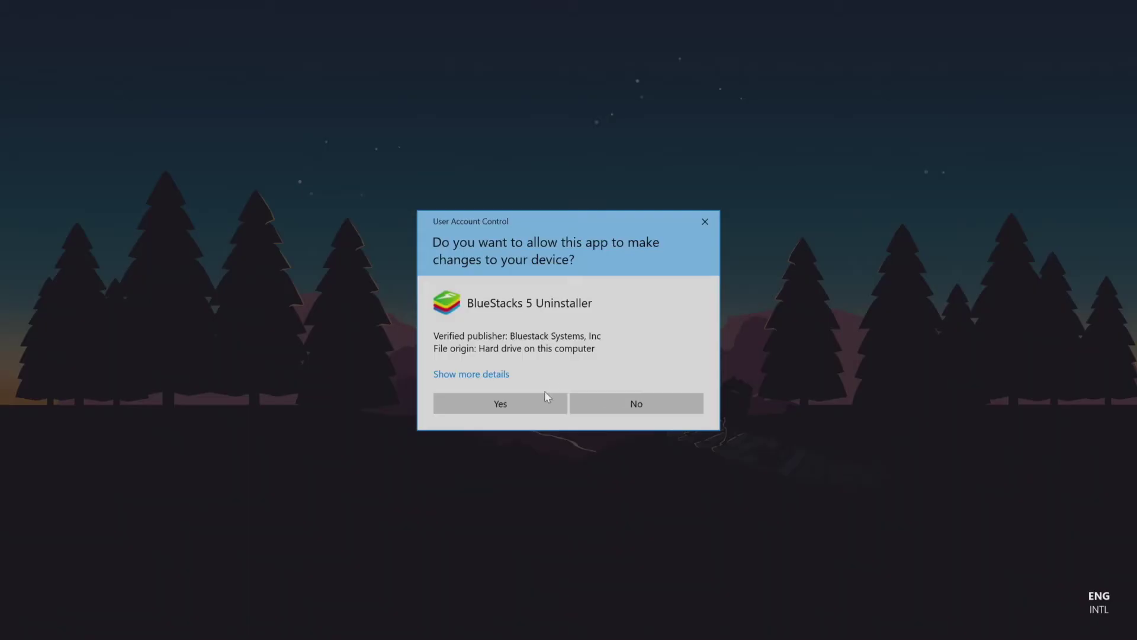
click(536, 410)
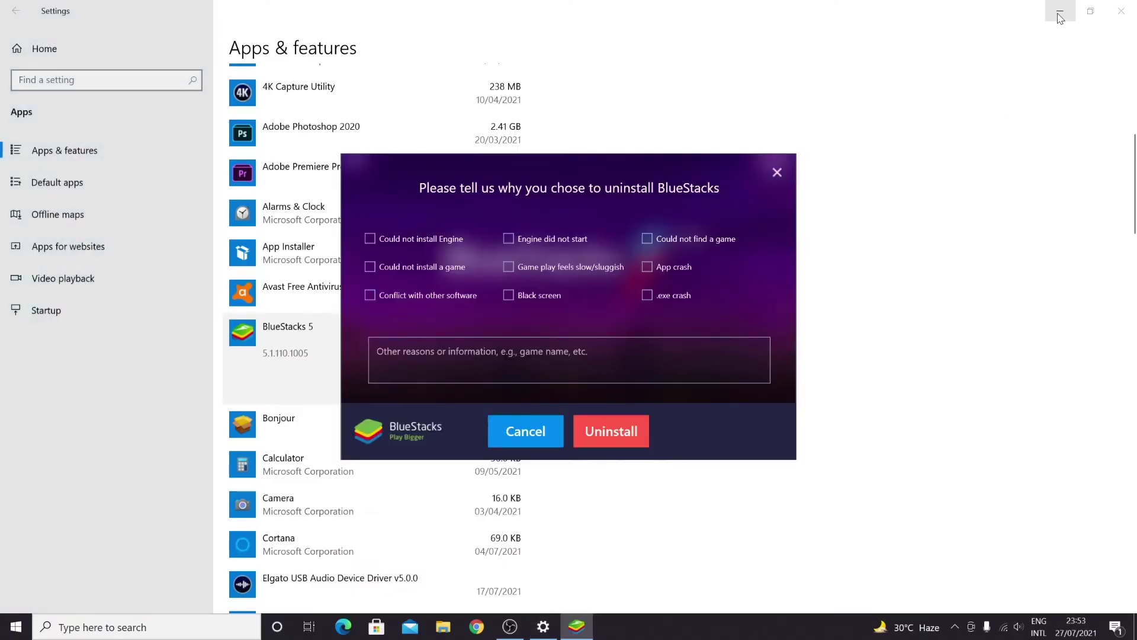
Step: Minimize Settings, give 'App crash' as the reason, and confirm uninstalling BlueStacks
click(1058, 14)
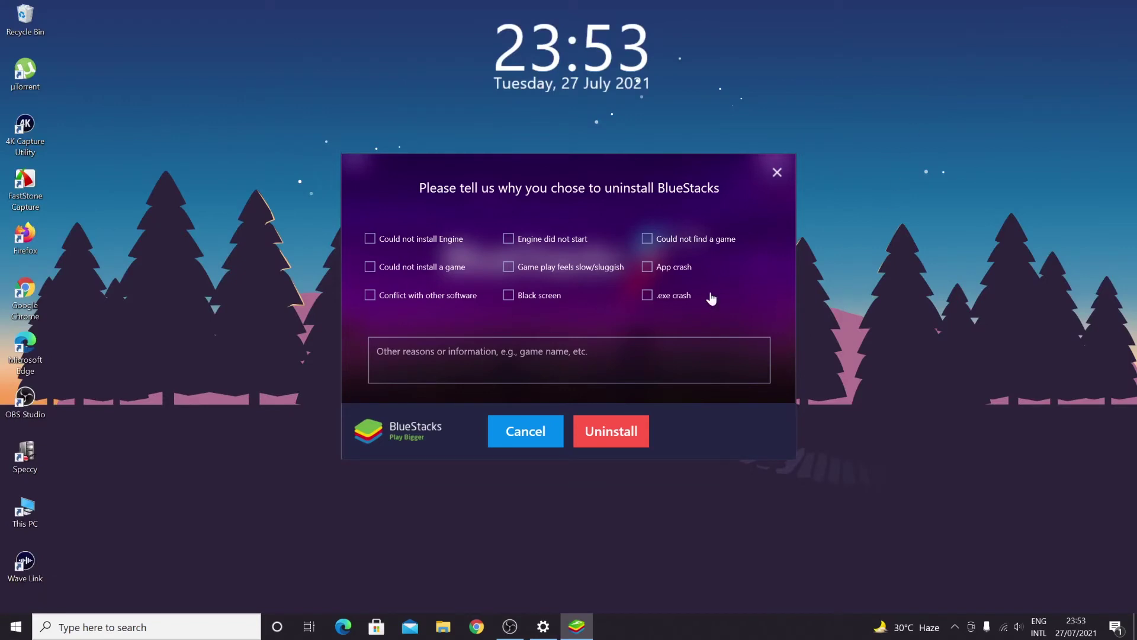
click(706, 277)
click(618, 436)
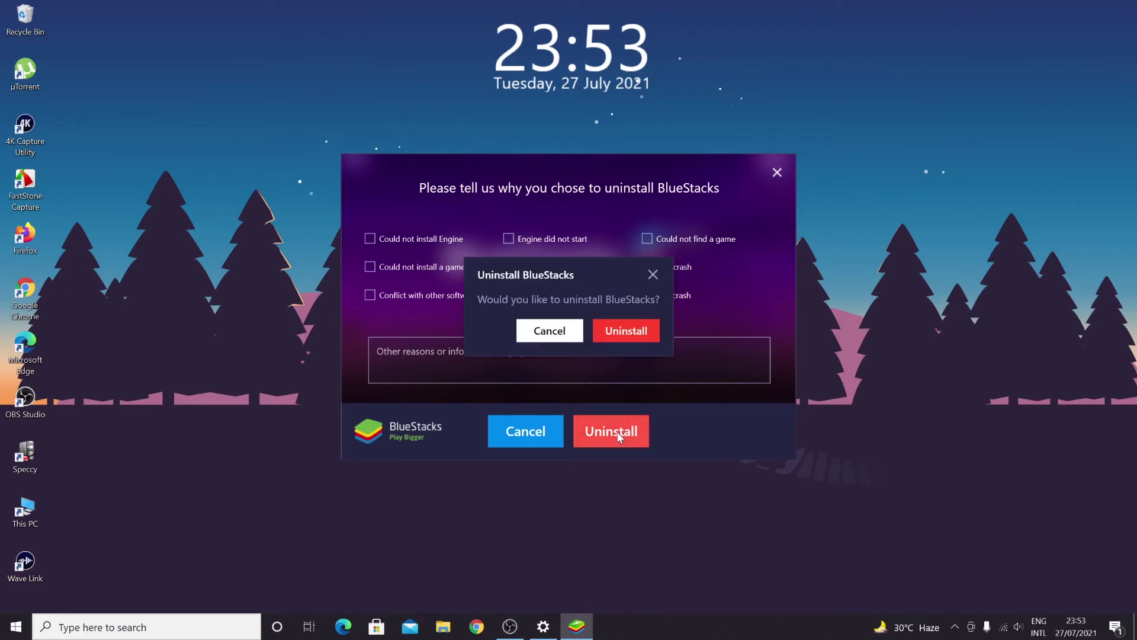
click(626, 334)
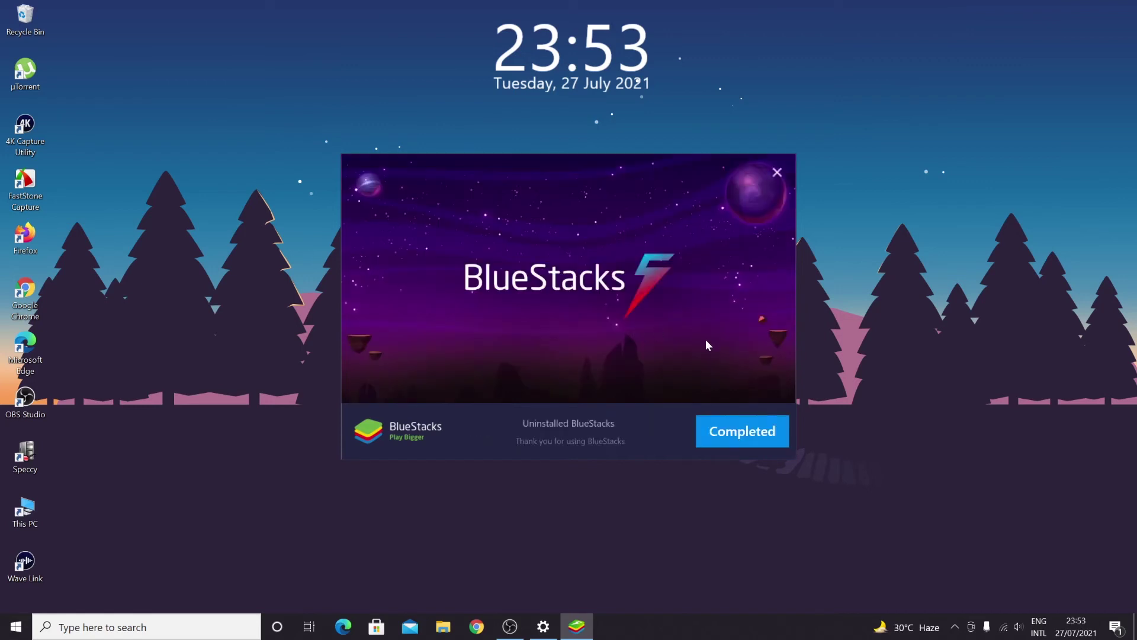
Step: Close the finished uninstaller, verify BlueStacks 5 is gone from Apps & features, and close Settings
click(732, 439)
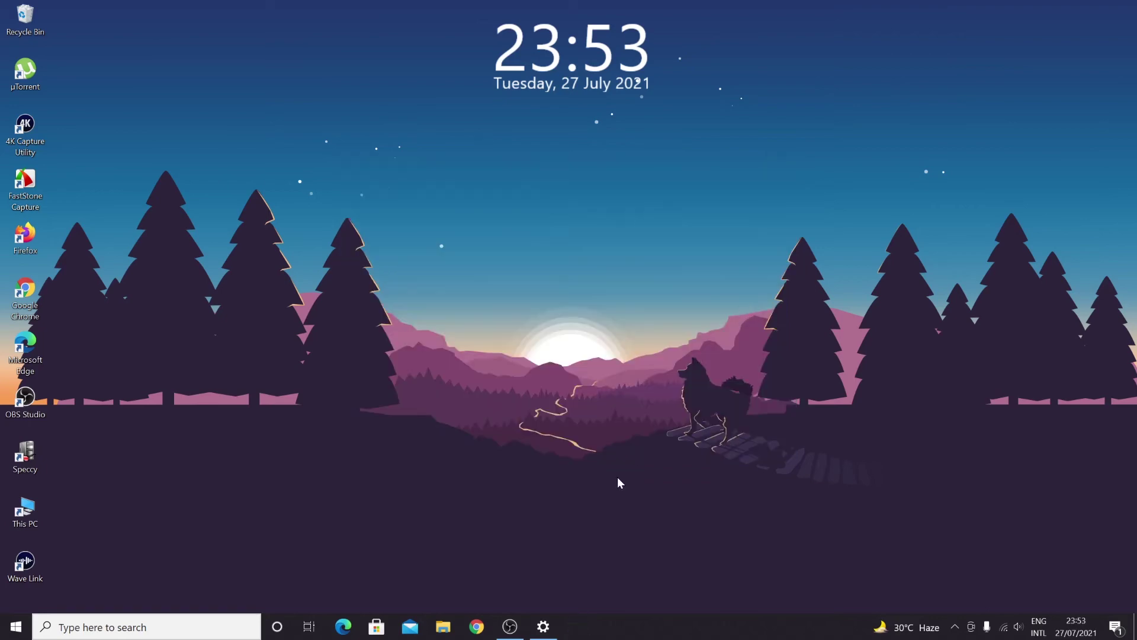
click(543, 627)
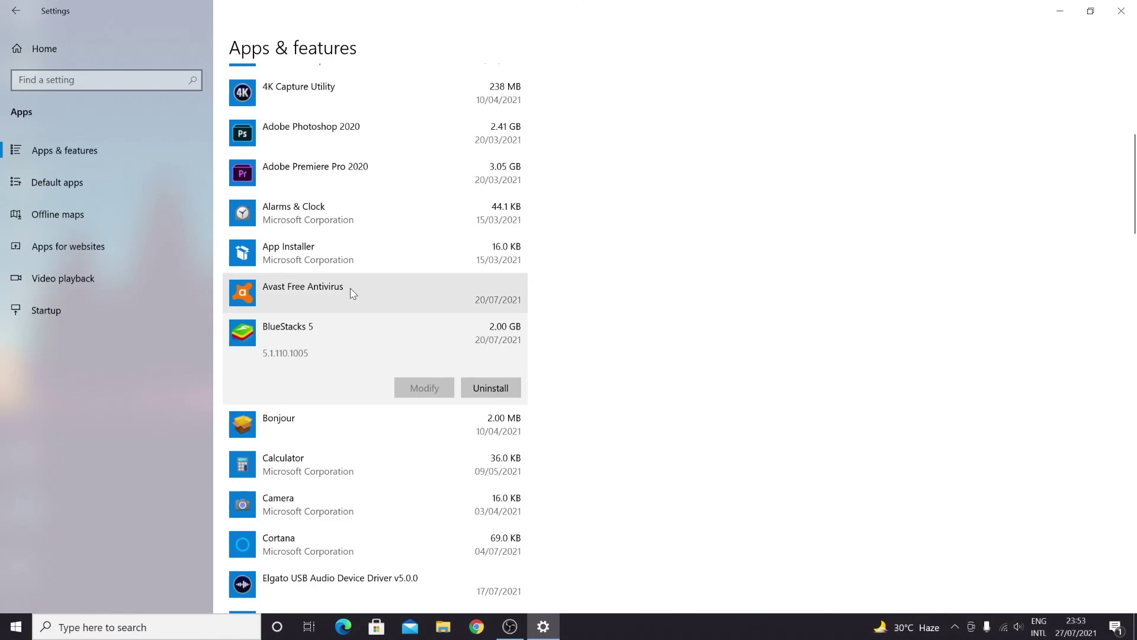
click(15, 11)
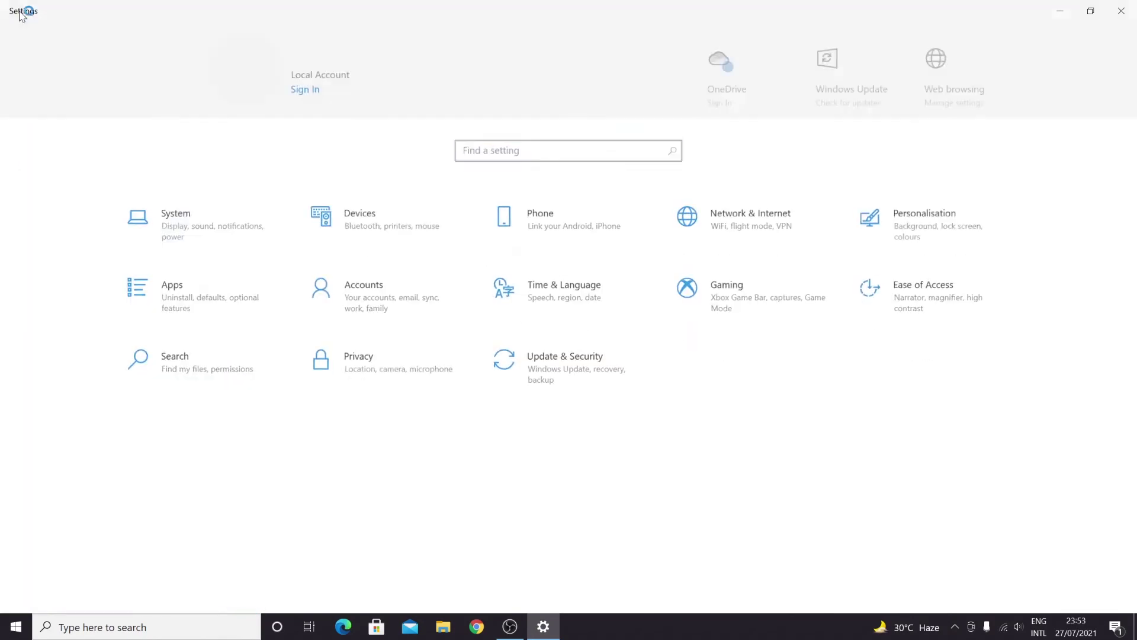
click(211, 290)
scroll(764, 323, down, 5)
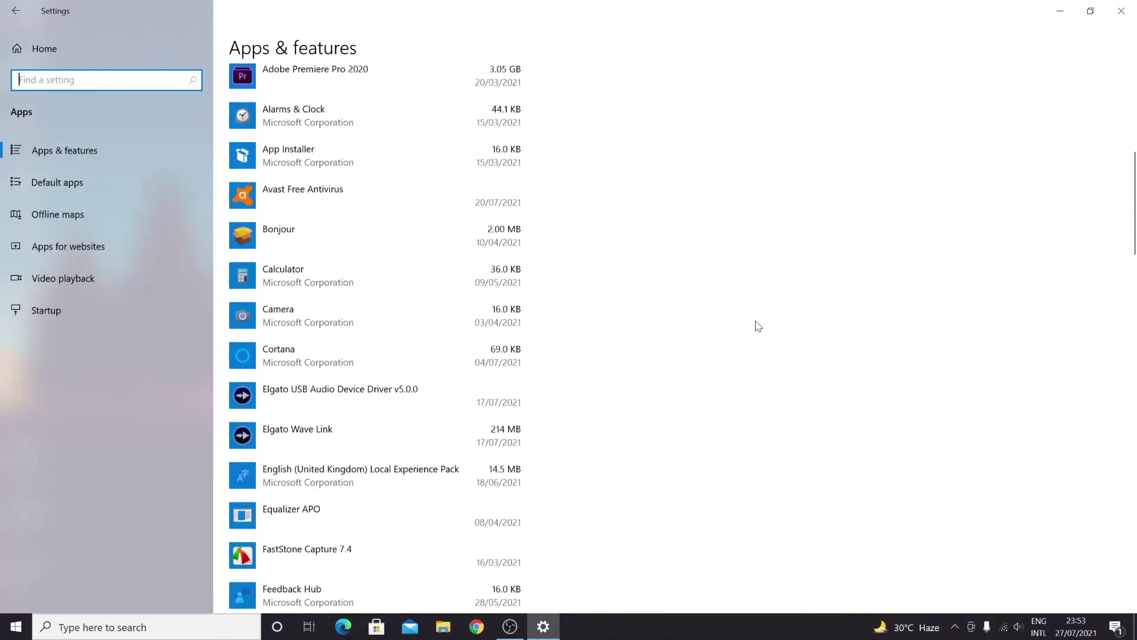
scroll(745, 326, up, 2)
scroll(742, 331, up, 3)
scroll(737, 333, down, 5)
scroll(737, 334, down, 5)
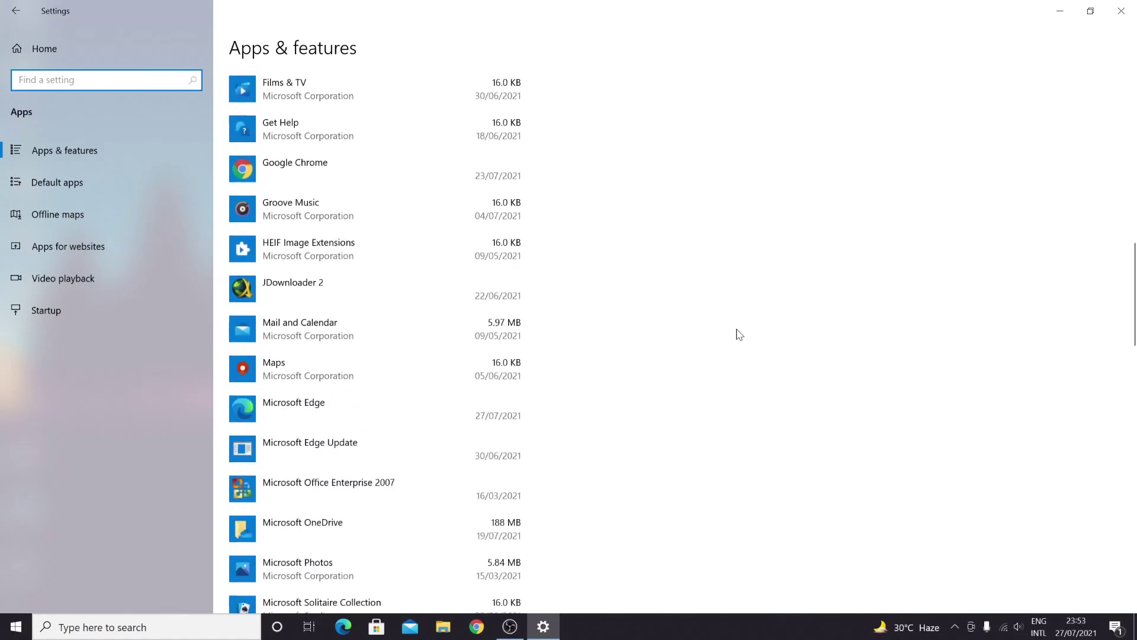
scroll(740, 329, down, 10)
click(1122, 10)
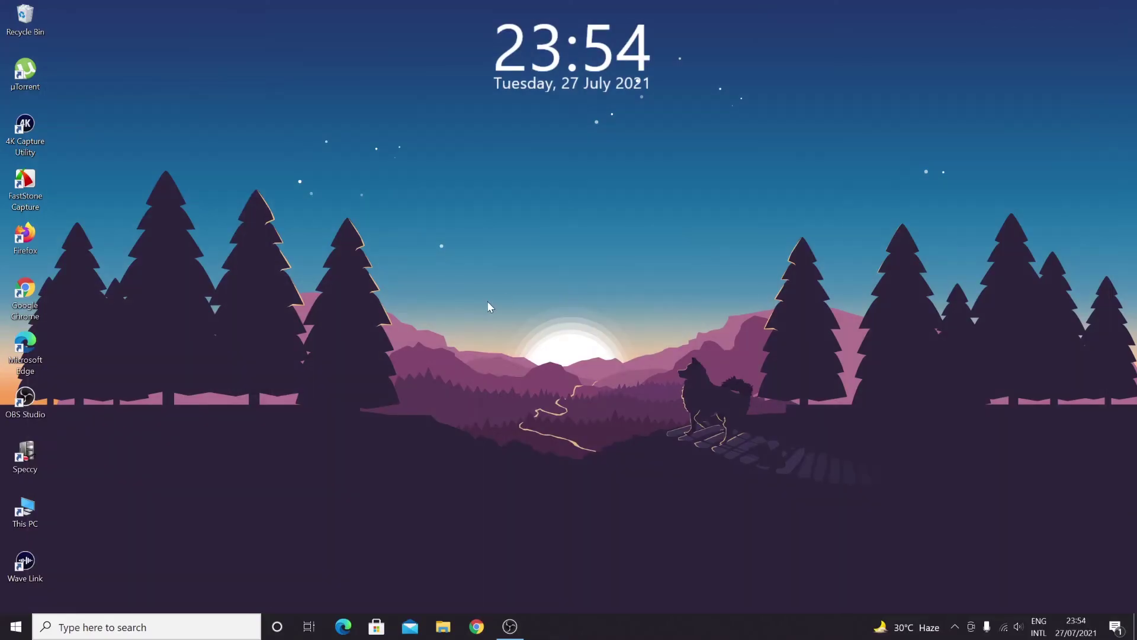